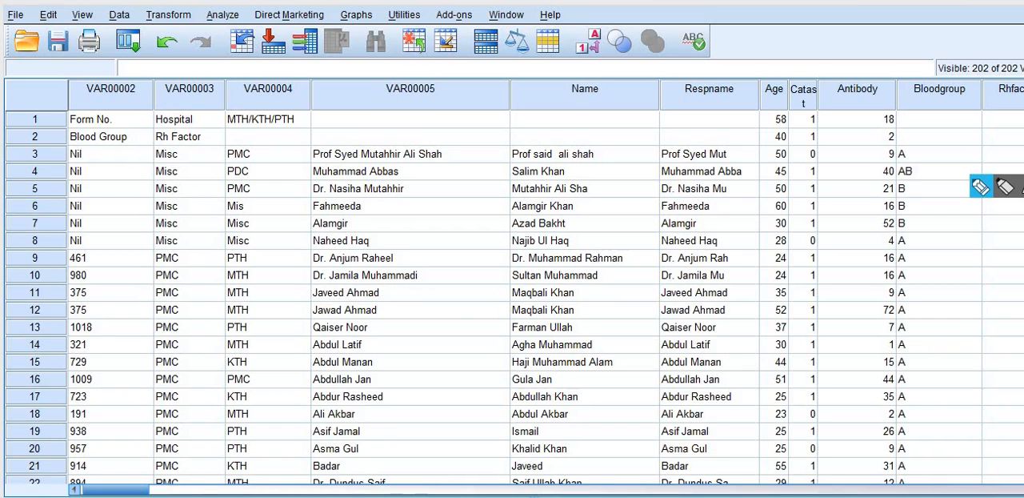
Handwrite the regression equation yi = α0 + α1x1 + u in pink in the blank area above the data.
mouse_move(729, 36)
left_mouse_down()
mouse_move(741, 48)
mouse_move(721, 62)
left_mouse_up()
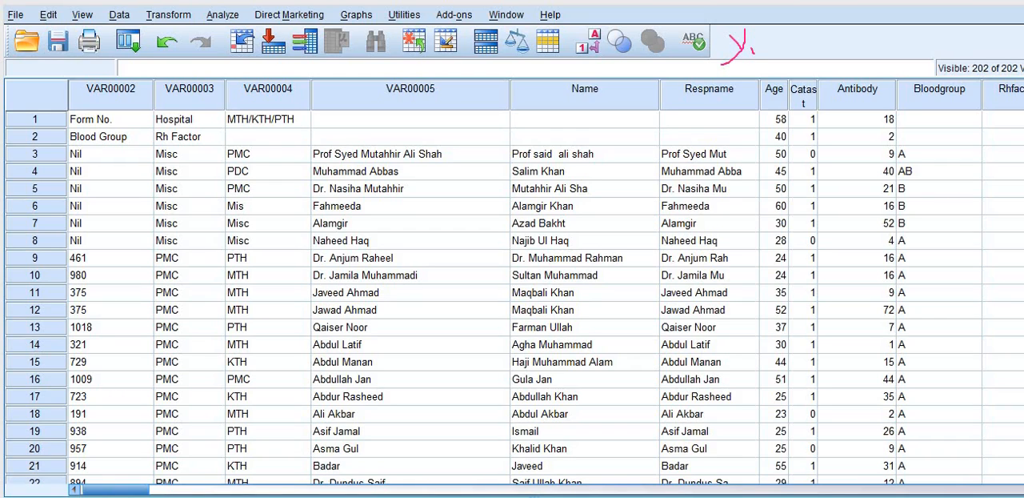
left_click(752, 46)
mouse_move(763, 40)
left_mouse_down()
mouse_move(818, 52)
mouse_move(846, 34)
mouse_move(842, 44)
mouse_move(868, 31)
mouse_move(880, 46)
mouse_move(893, 37)
mouse_move(911, 46)
mouse_move(926, 29)
left_mouse_up()
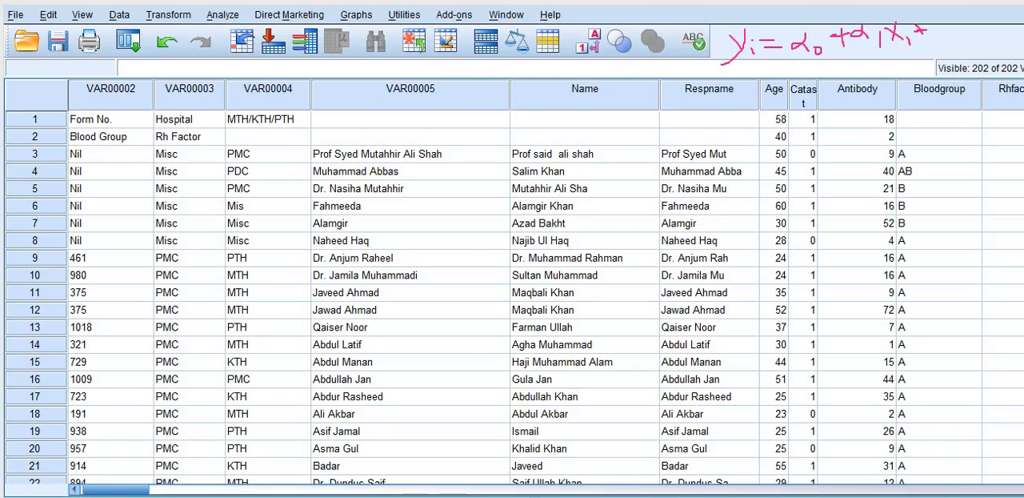
left_click_drag(936, 24, 943, 24)
Underline the yi, α0, x1 and u terms of the handwritten equation.
mouse_move(759, 67)
left_mouse_down()
mouse_move(725, 73)
mouse_move(757, 64)
left_mouse_up()
left_click_drag(813, 52, 826, 54)
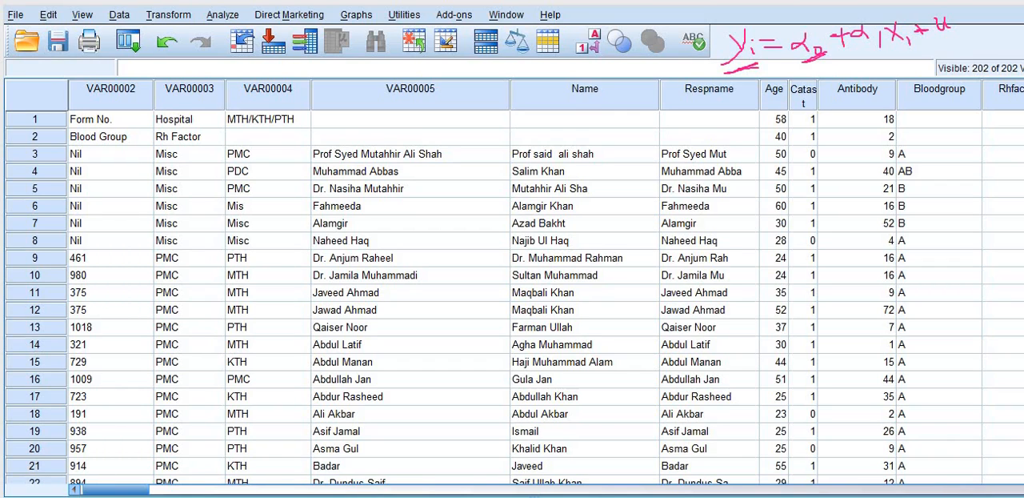
left_click_drag(915, 49, 892, 56)
left_click_drag(957, 35, 940, 40)
Label yi as "Dep" and x1 as "In" with small arrows, and circle the terms after α0.
left_click_drag(739, 72, 740, 87)
mouse_move(732, 83)
left_mouse_down()
mouse_move(744, 84)
mouse_move(749, 107)
mouse_move(773, 100)
left_mouse_up()
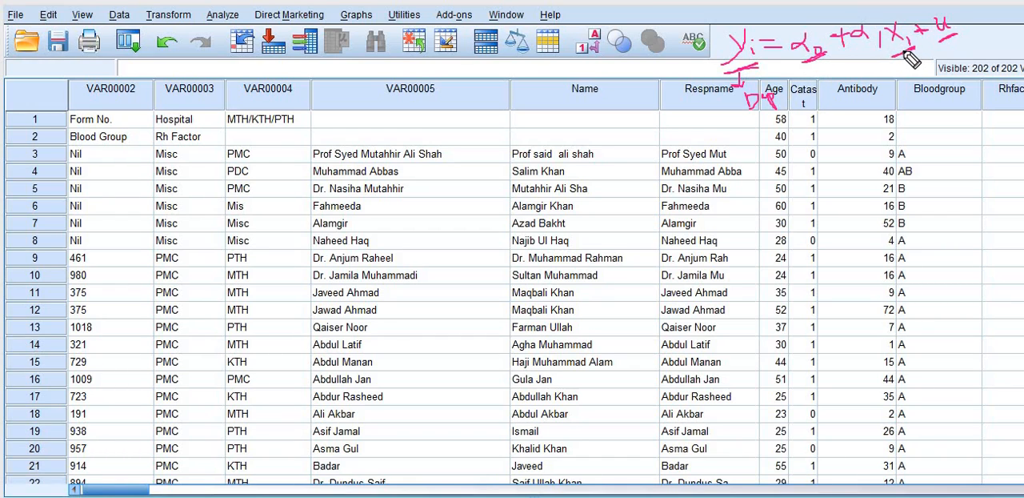
left_click_drag(905, 50, 907, 63)
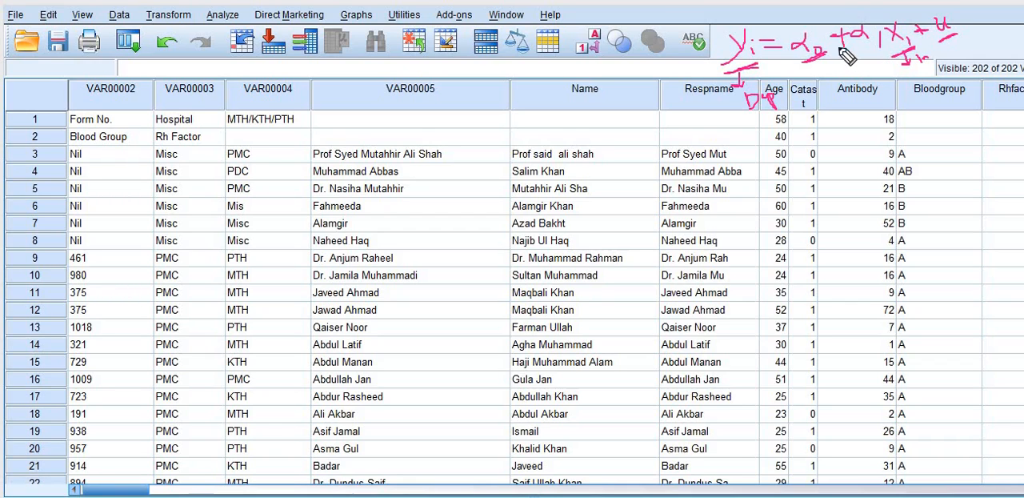
mouse_move(834, 40)
left_mouse_down()
mouse_move(870, 11)
mouse_move(892, 12)
mouse_move(981, 50)
mouse_move(883, 79)
mouse_move(836, 46)
left_mouse_up()
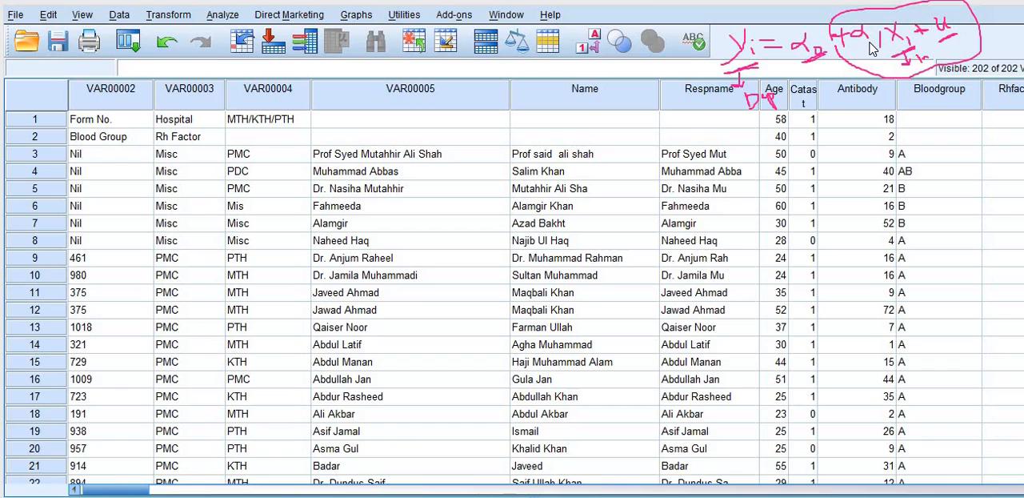
Set up a linear regression with Antibody as the dependent variable and Age as the independent variable.
left_click(219, 19)
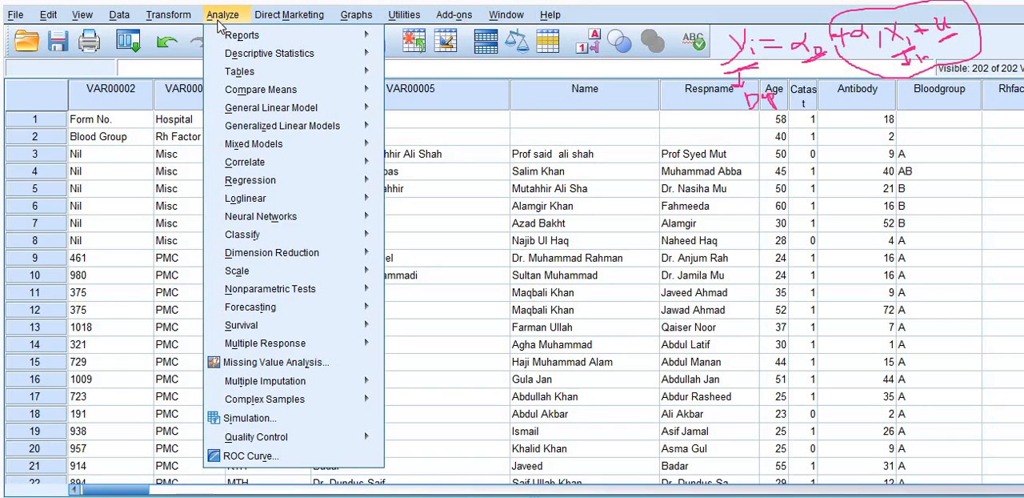
mouse_move(249, 189)
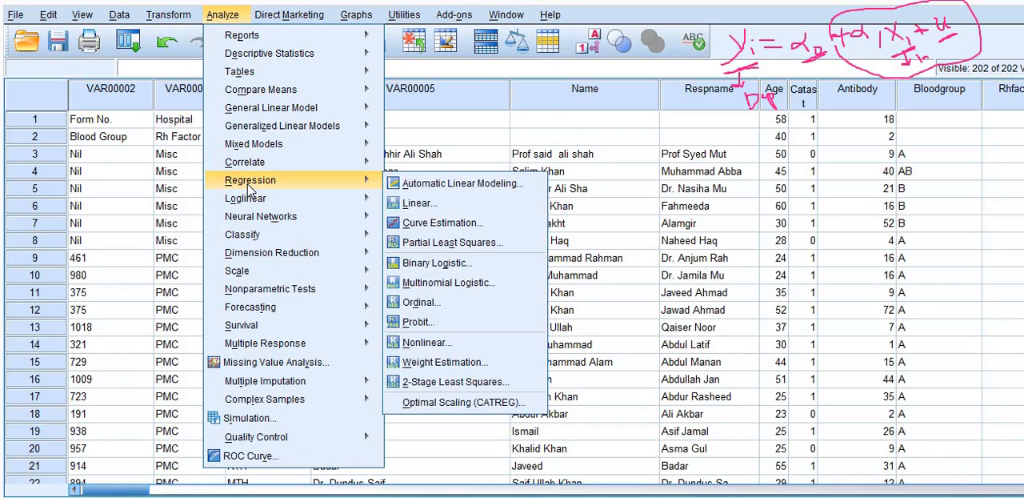
mouse_move(267, 166)
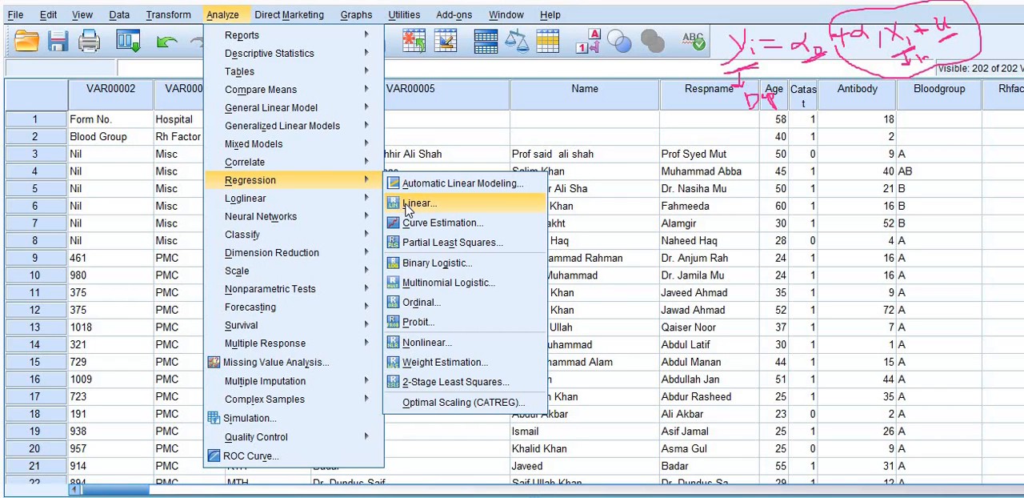
left_click(409, 204)
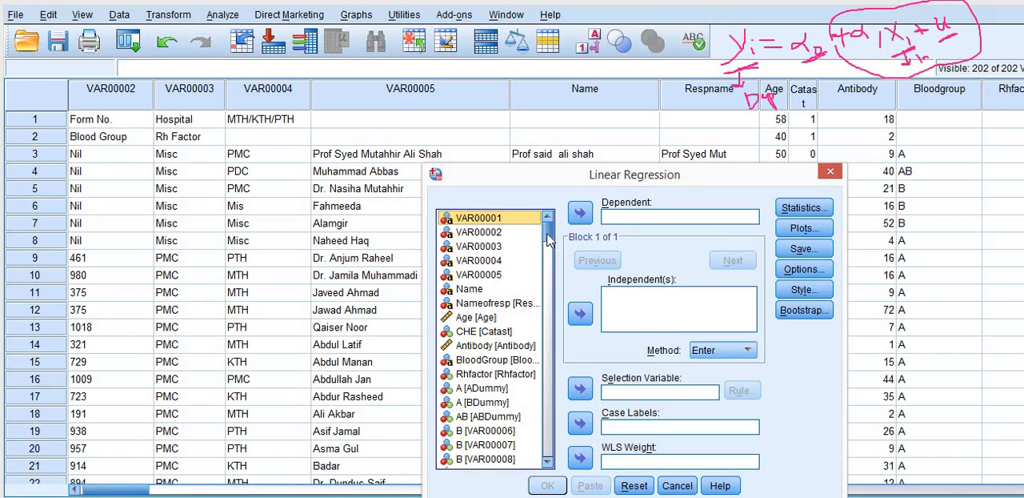
left_click(512, 346)
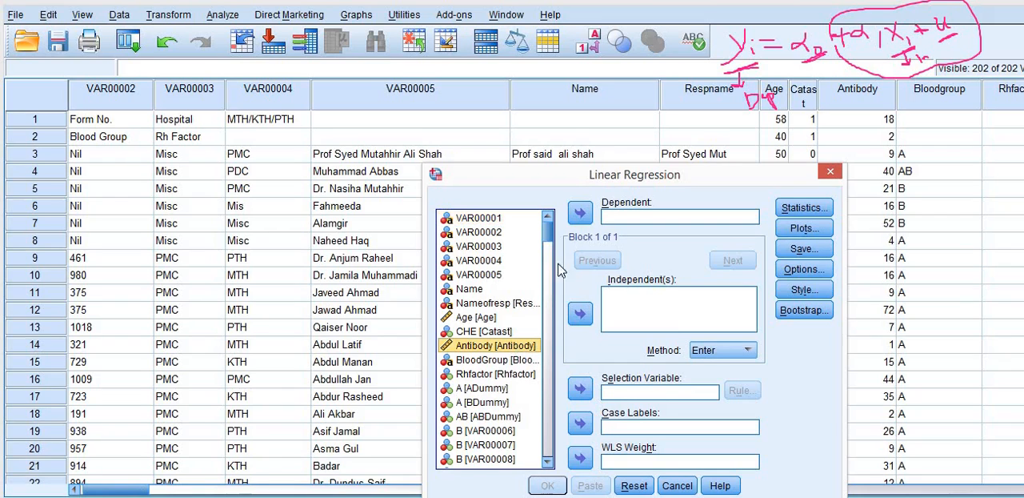
left_click(581, 215)
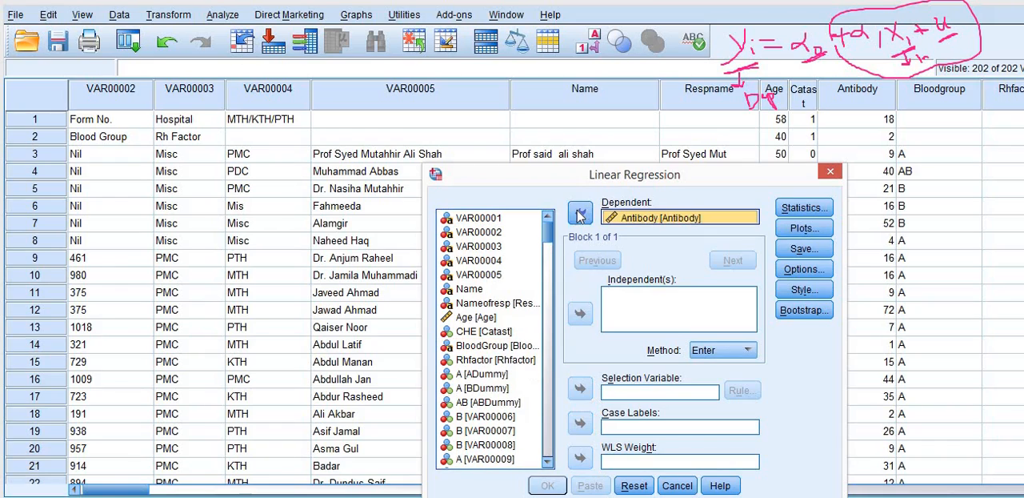
left_click(489, 319)
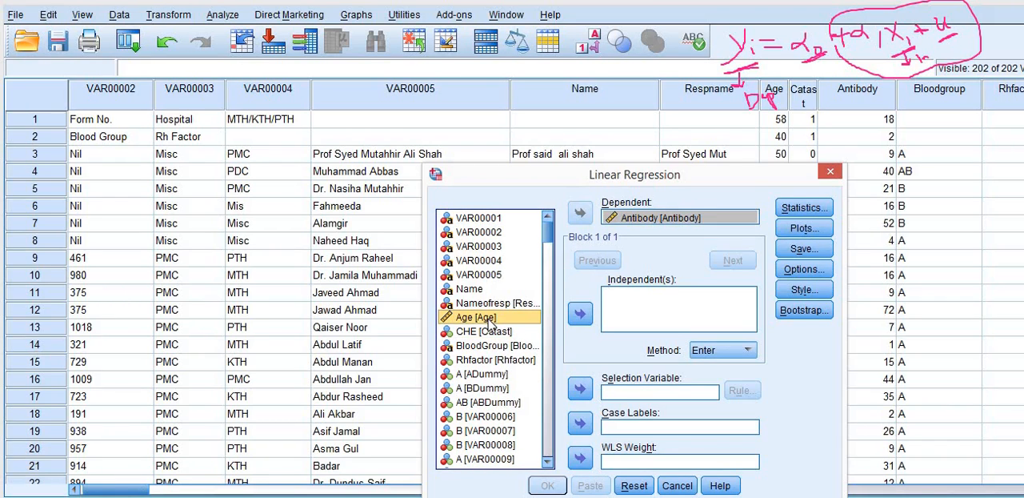
left_click(581, 314)
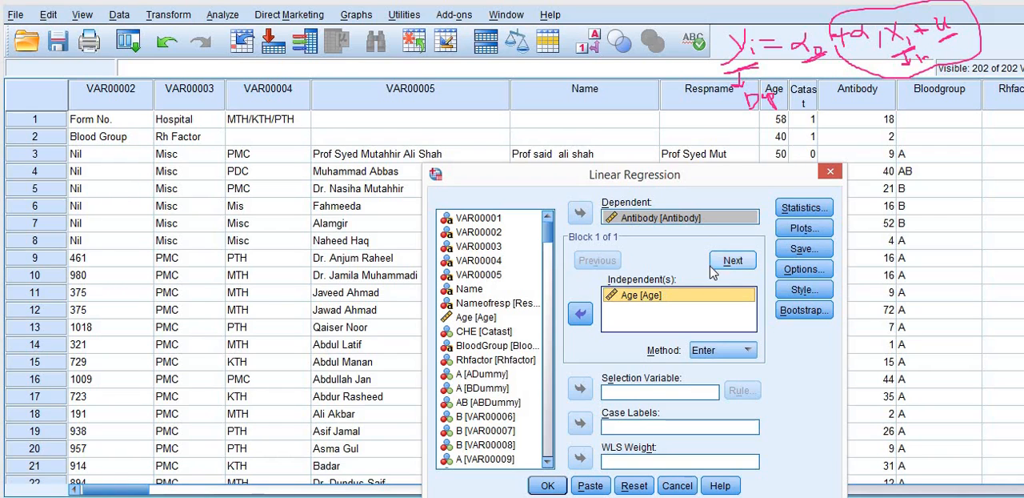
Add Descriptives to the regression statistics and run the analysis.
left_click(804, 210)
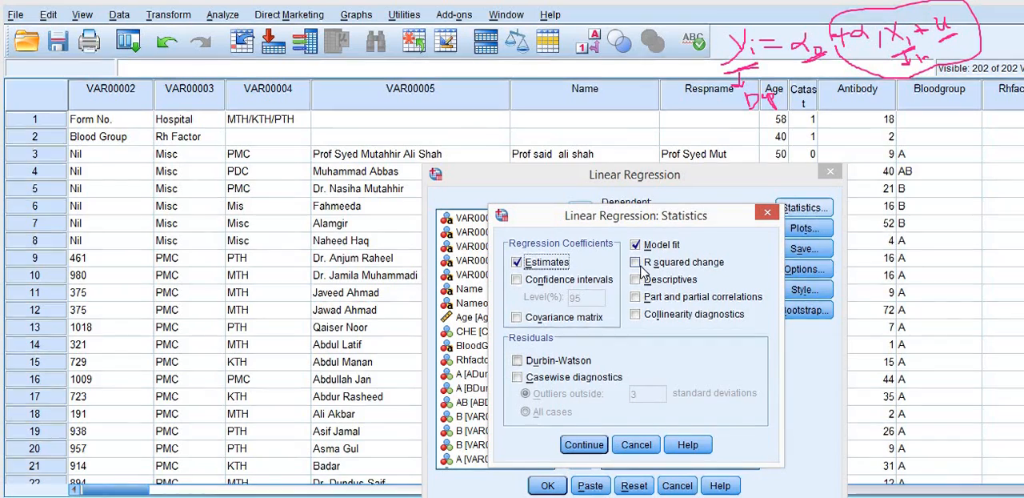
left_click(641, 280)
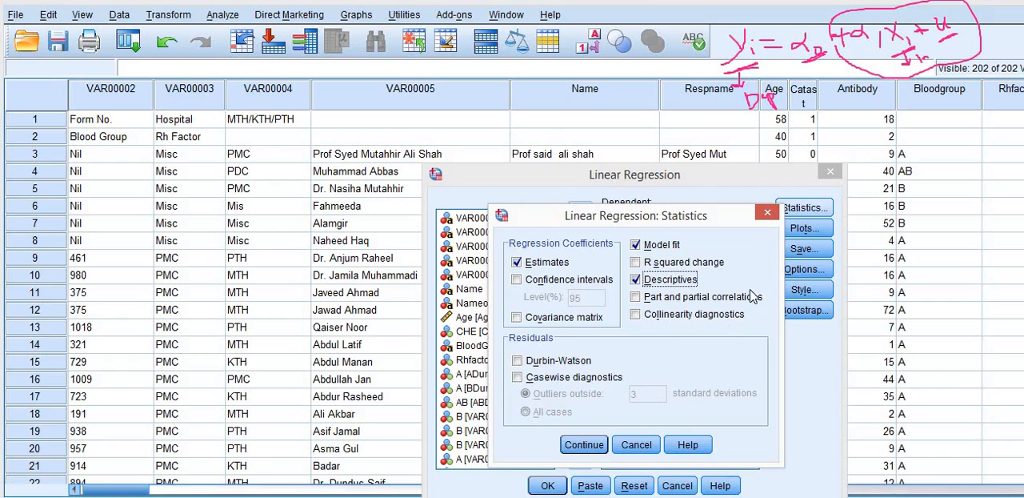
left_click(582, 447)
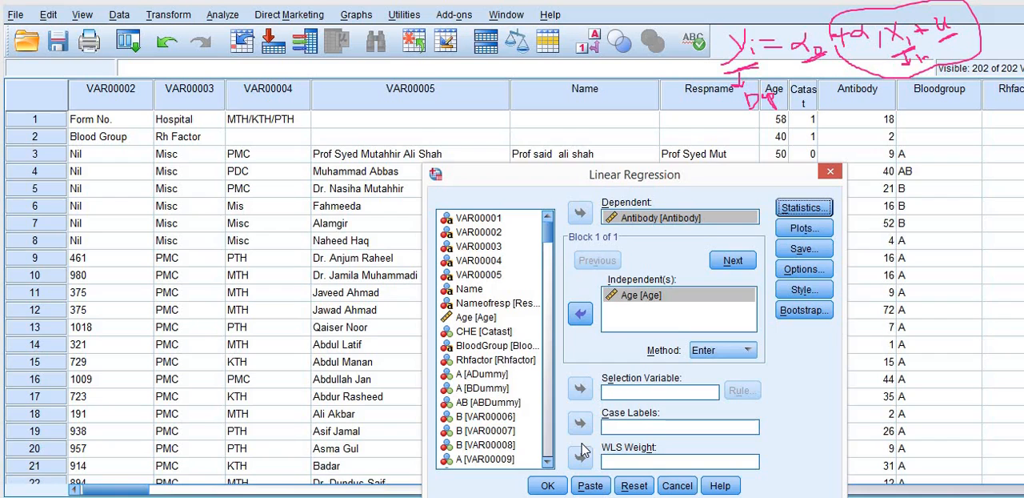
left_click(547, 486)
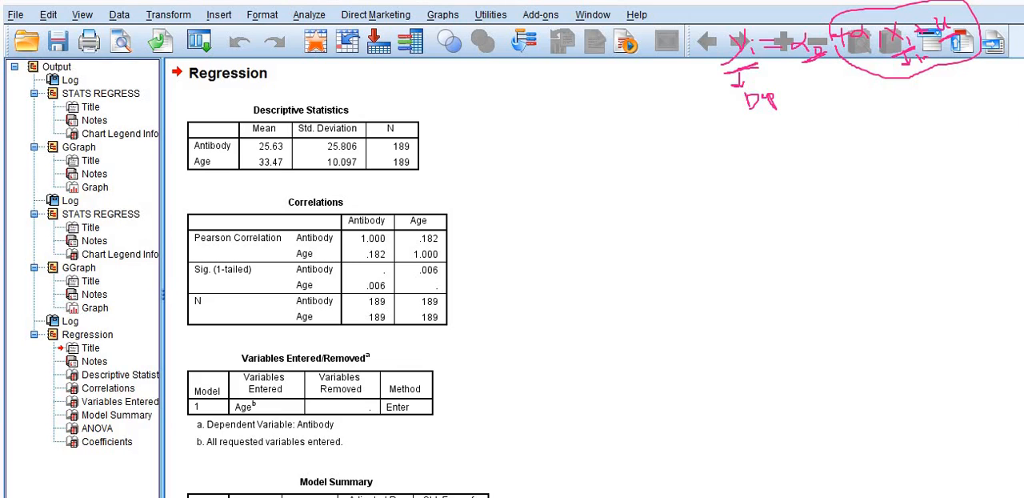
Circle the Coefficients table in the regression output with the annotation pen.
left_click_drag(1023, 107, 1013, 112)
scroll(392, 280, "down", 5)
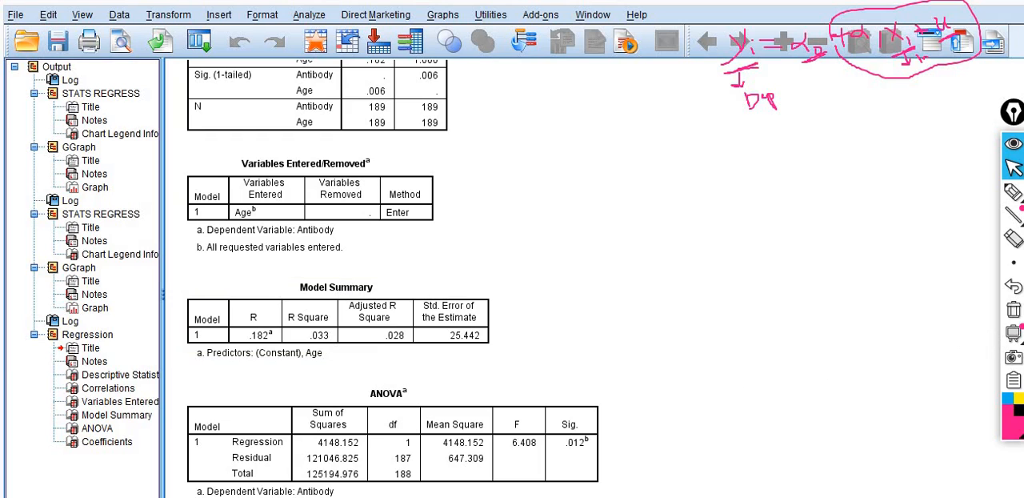
scroll(392, 280, "down", 5)
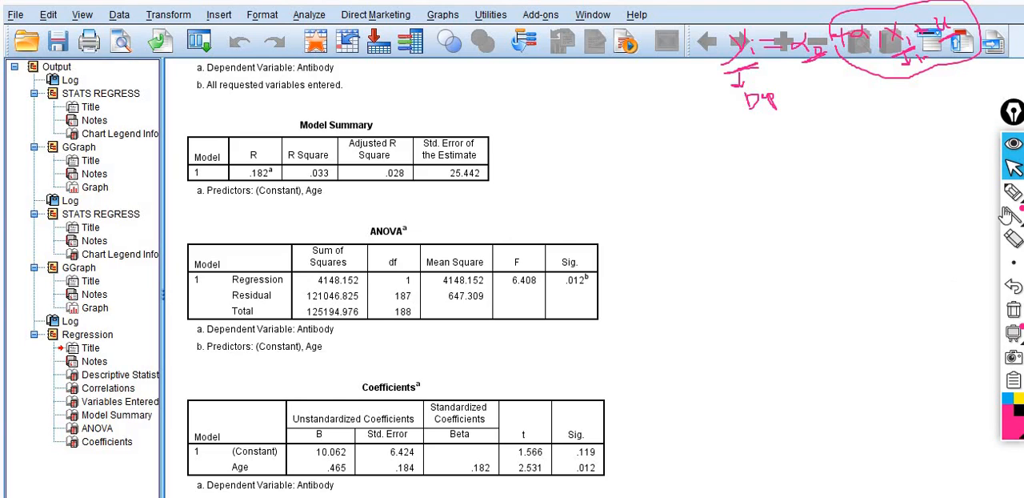
left_click(1013, 192)
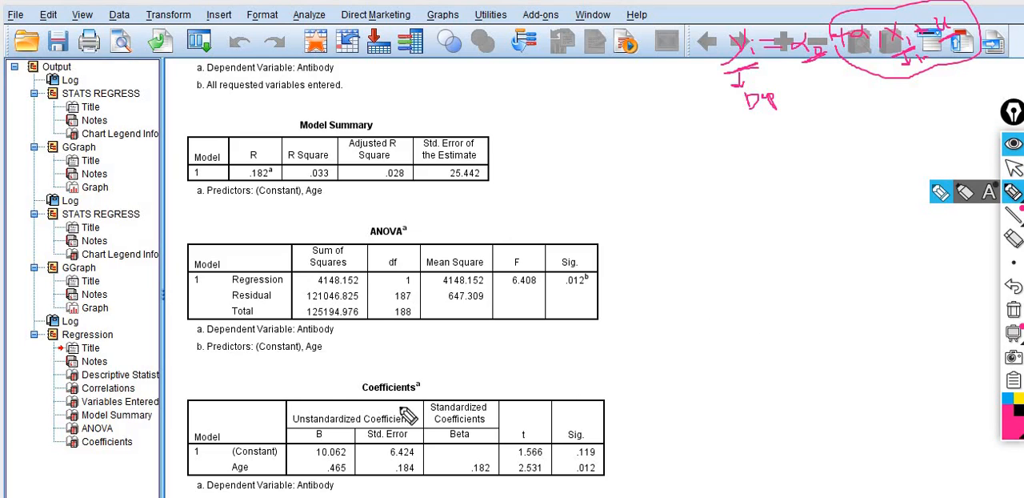
mouse_move(190, 392)
left_mouse_down()
mouse_move(302, 376)
mouse_move(586, 385)
mouse_move(616, 459)
mouse_move(492, 496)
mouse_move(281, 490)
mouse_move(183, 475)
mouse_move(199, 402)
left_mouse_up()
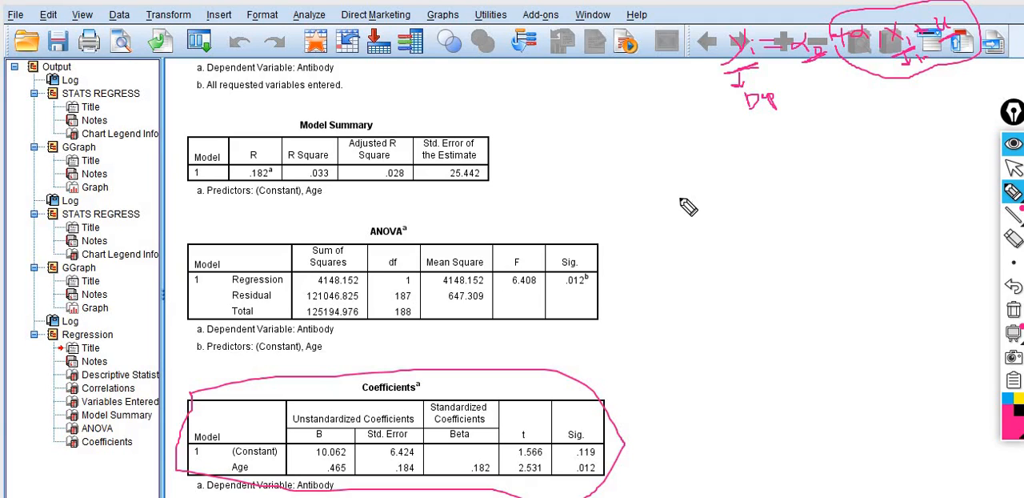
Handwrite "yi = 10.062 +" beside the output tables, with an arrow leading from α0 to the constant.
mouse_move(679, 208)
left_mouse_down()
mouse_move(699, 219)
mouse_move(721, 207)
mouse_move(729, 215)
left_mouse_up()
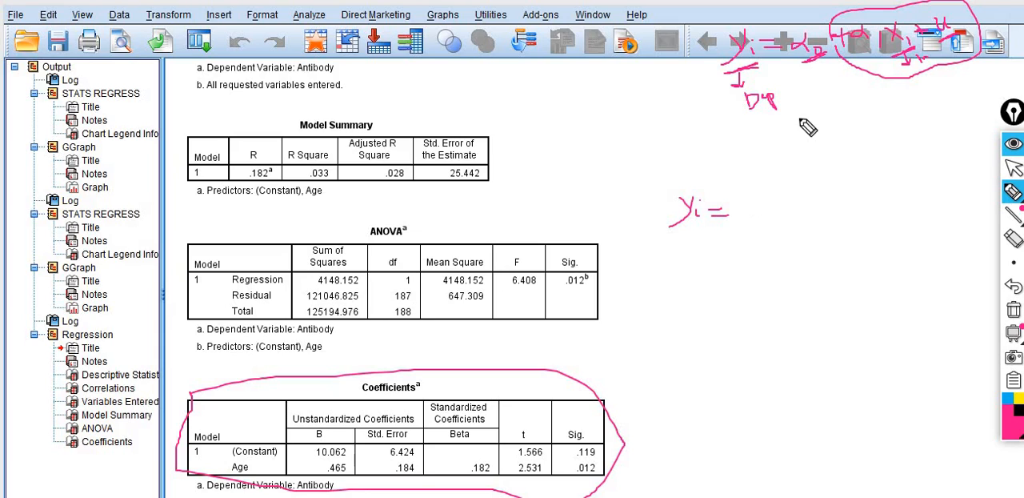
mouse_move(800, 67)
left_mouse_down()
mouse_move(767, 156)
mouse_move(748, 162)
mouse_move(752, 195)
left_mouse_up()
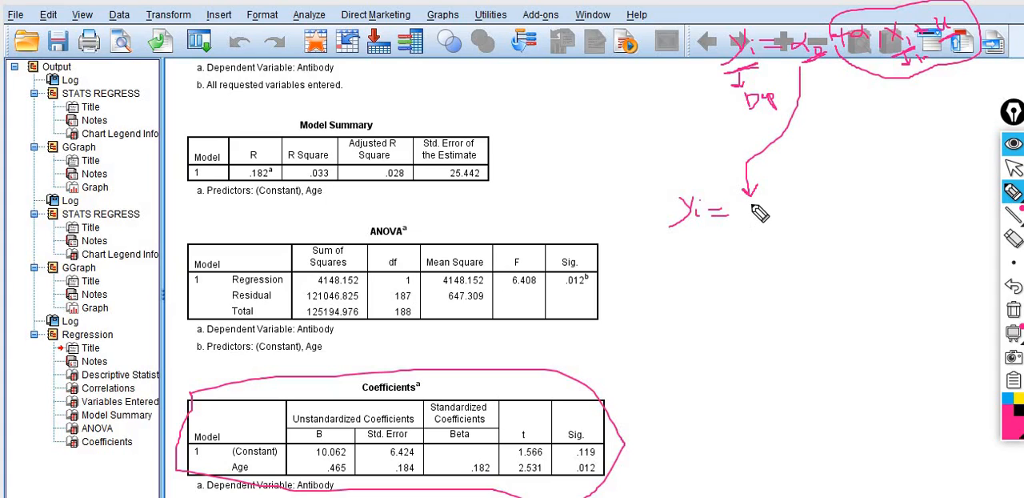
mouse_move(752, 210)
left_mouse_down()
mouse_move(766, 218)
mouse_move(782, 201)
mouse_move(795, 210)
mouse_move(855, 184)
mouse_move(847, 192)
left_mouse_up()
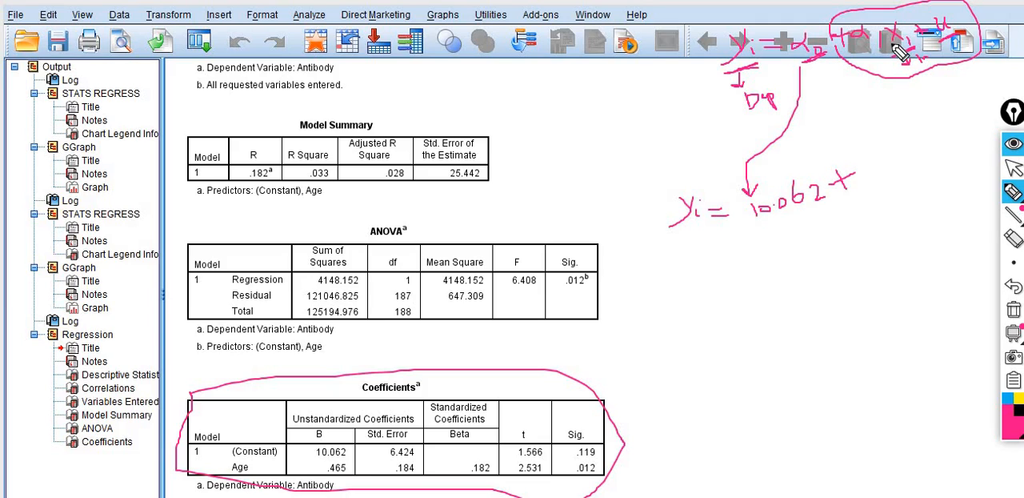
Draw an arrow down from α1, circle the Age coefficient .465 in the table, and complete the equation with 0.465x.
mouse_move(866, 40)
left_mouse_down()
mouse_move(881, 138)
mouse_move(891, 138)
left_mouse_up()
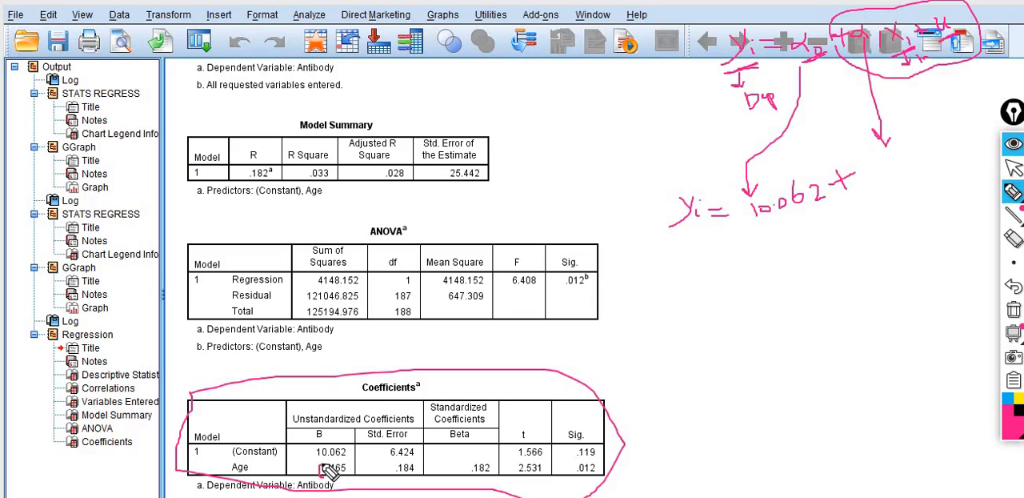
mouse_move(323, 464)
left_mouse_down()
mouse_move(356, 461)
mouse_move(353, 477)
mouse_move(332, 483)
left_mouse_up()
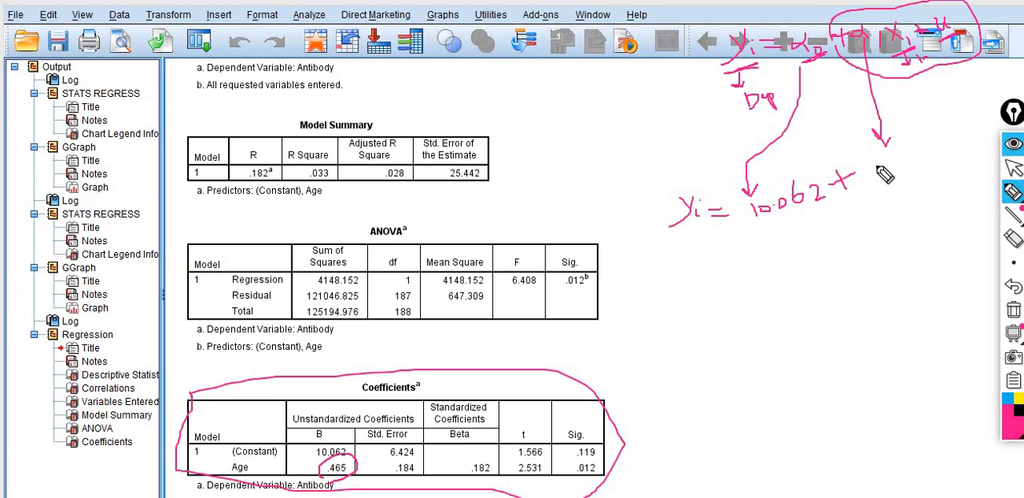
mouse_move(873, 166)
left_mouse_down()
mouse_move(898, 153)
mouse_move(917, 172)
mouse_move(916, 162)
mouse_move(934, 169)
mouse_move(937, 150)
mouse_move(940, 169)
mouse_move(950, 167)
left_mouse_up()
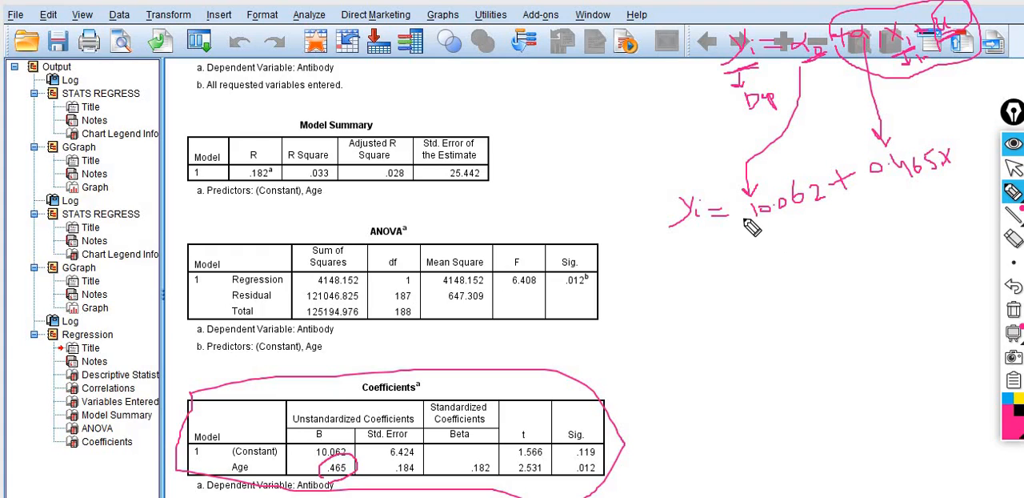
Outline the constant 10.062, add the subscript to x, and draw a curved arrow from the x term back to yi.
mouse_move(745, 223)
left_mouse_down()
mouse_move(747, 210)
mouse_move(796, 181)
mouse_move(824, 180)
mouse_move(832, 196)
mouse_move(829, 224)
mouse_move(752, 232)
mouse_move(751, 222)
left_mouse_up()
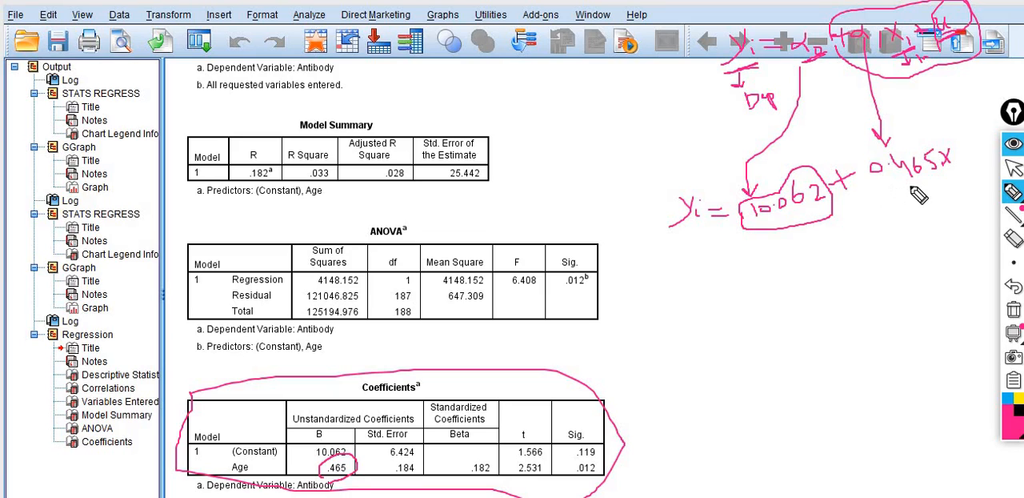
left_click(959, 163)
mouse_move(926, 185)
left_mouse_down()
mouse_move(806, 292)
mouse_move(702, 277)
mouse_move(682, 252)
mouse_move(709, 254)
mouse_move(675, 249)
left_mouse_up()
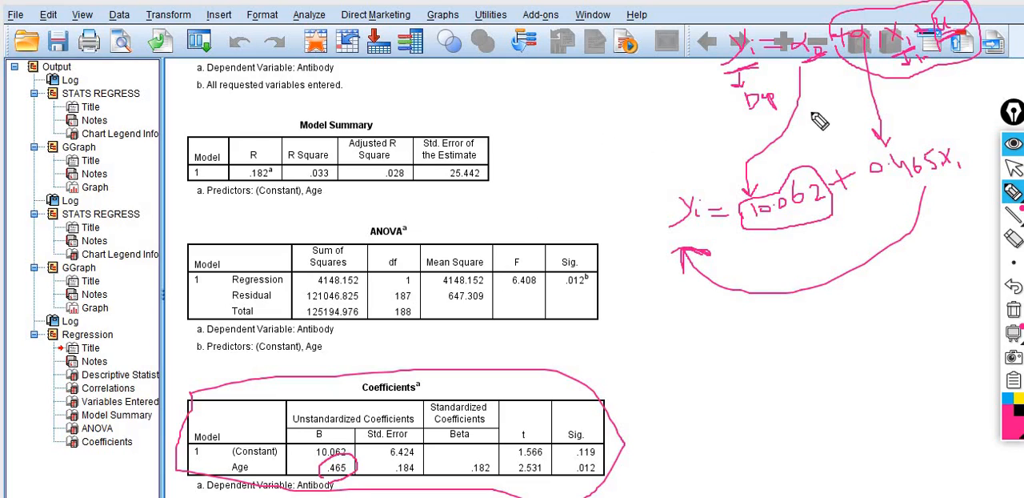
Stop annotating and generate a regression variable plot with Antibody on the vertical axis and Age on the horizontal axis, showing its scatterplot.
left_click(1010, 169)
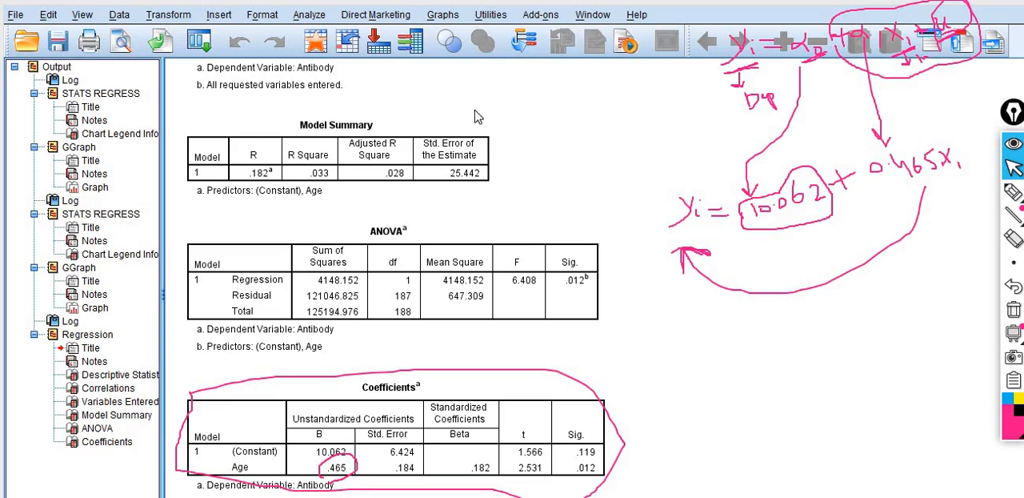
left_click(307, 21)
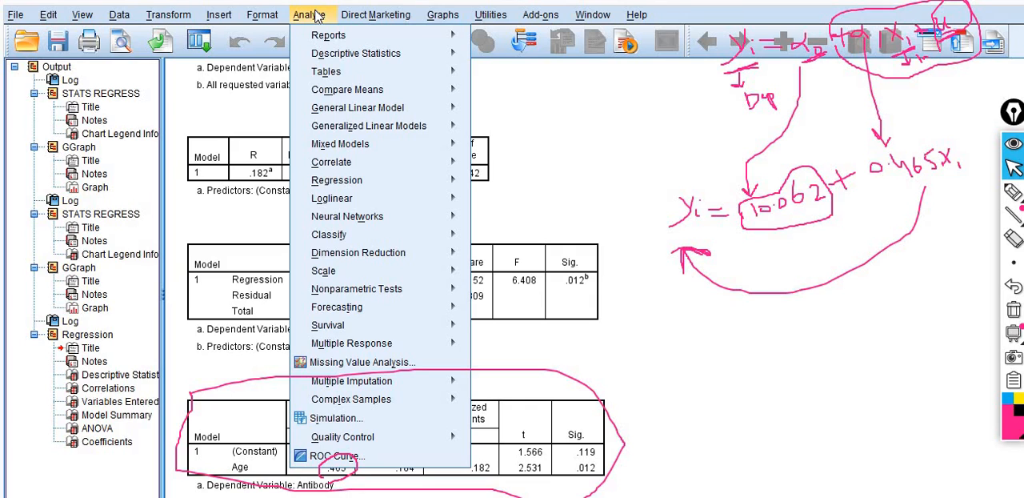
mouse_move(344, 41)
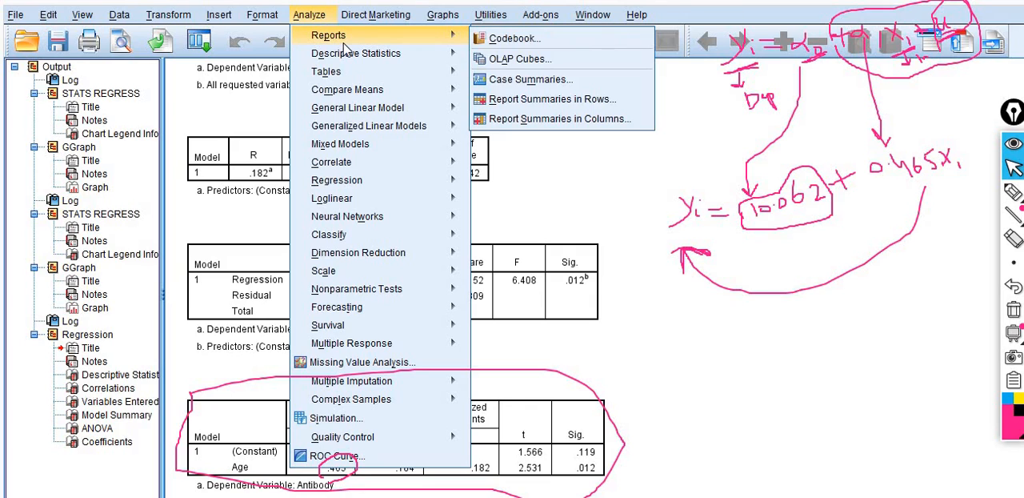
mouse_move(402, 24)
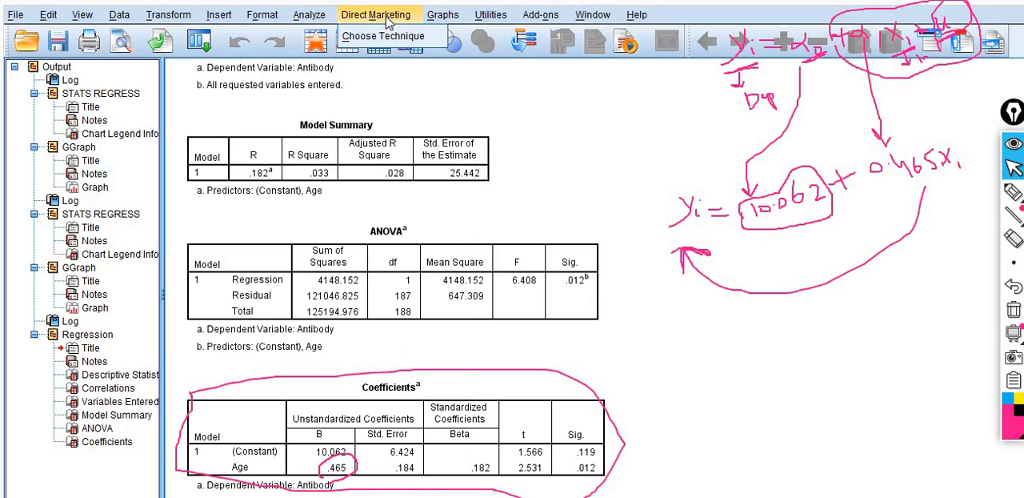
mouse_move(451, 22)
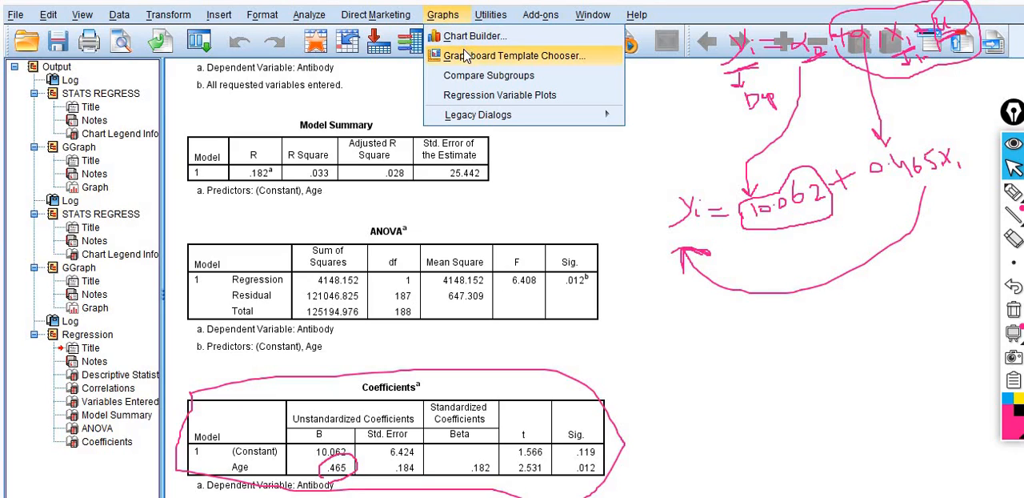
left_click(484, 97)
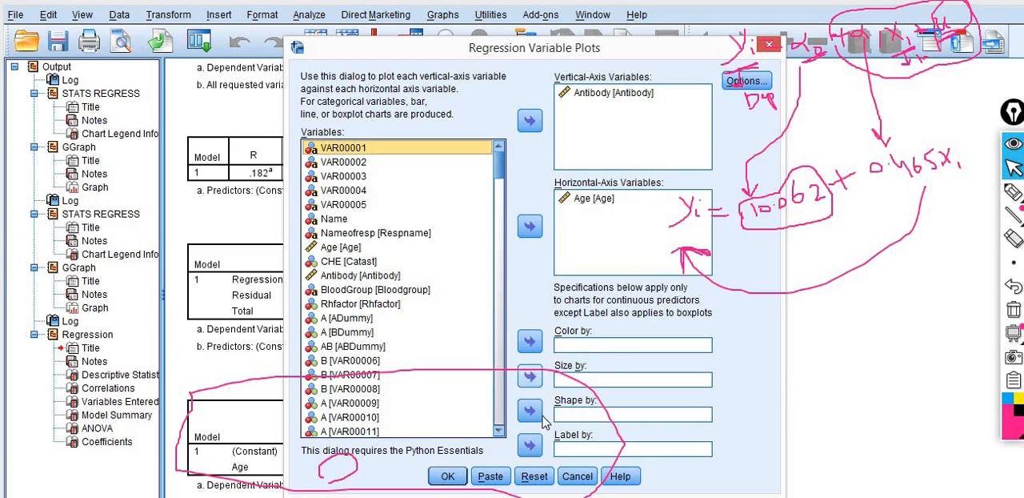
left_click(448, 476)
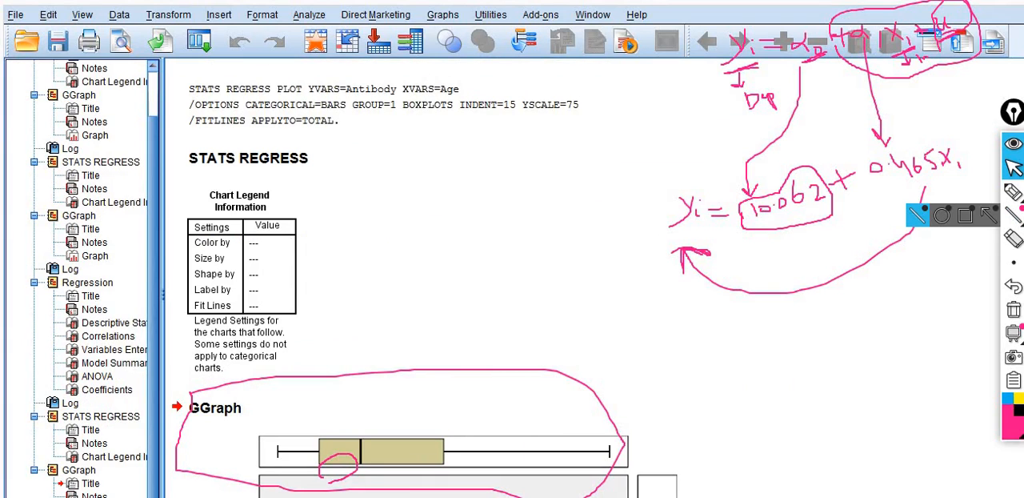
scroll(585, 280, "down", 4)
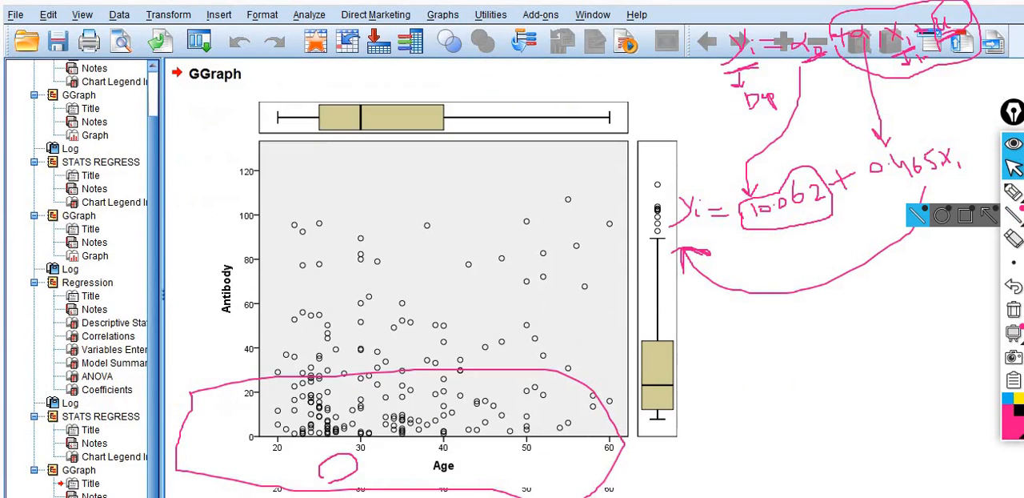
left_click(394, 330)
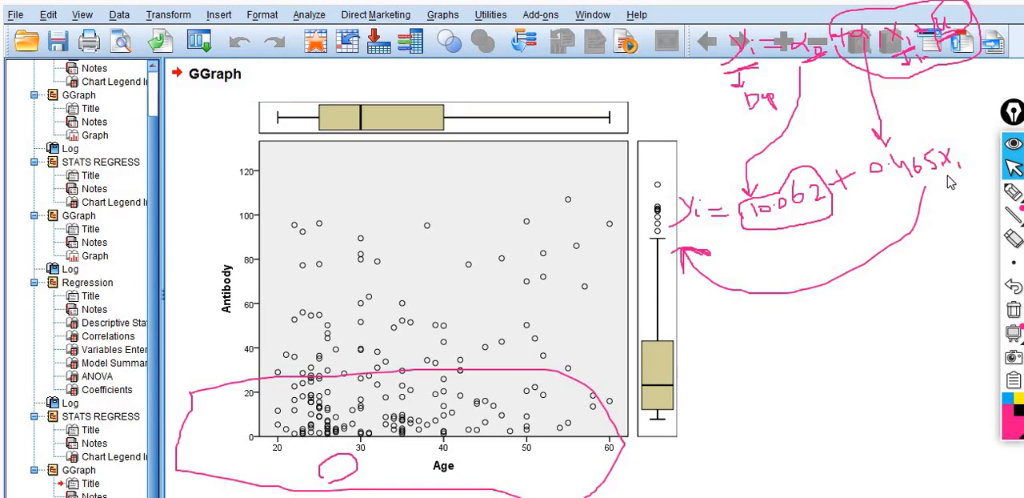
Draw a freehand curve through the upper points of the Antibody–Age scatterplot with the annotation pen and circle the handwritten estimated equation.
left_click(1013, 192)
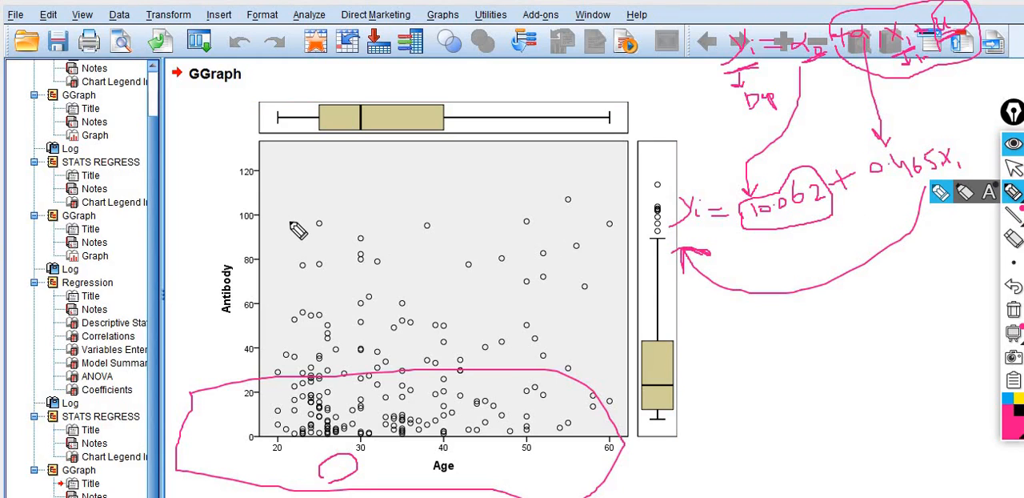
mouse_move(287, 222)
left_mouse_down()
mouse_move(407, 292)
mouse_move(431, 226)
mouse_move(485, 271)
mouse_move(575, 198)
mouse_move(587, 215)
mouse_move(586, 286)
mouse_move(636, 207)
left_mouse_up()
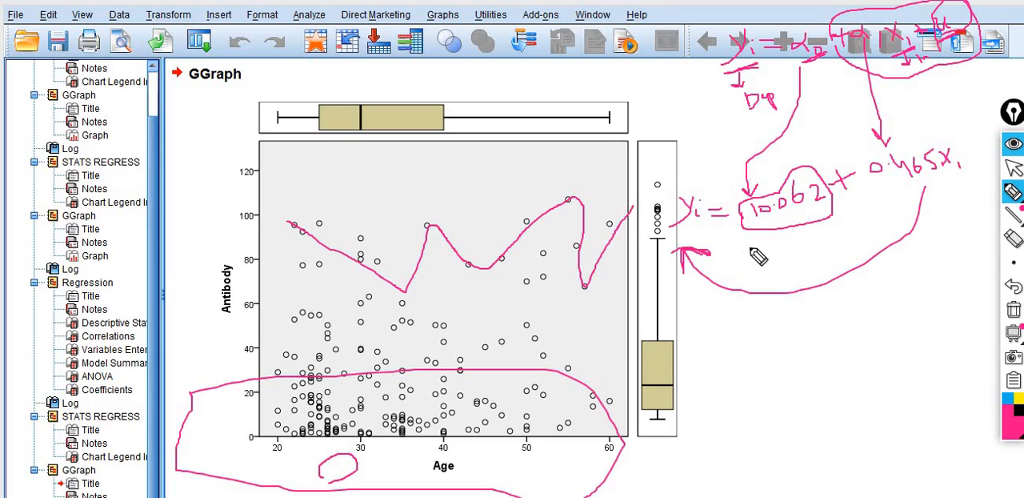
mouse_move(722, 256)
left_mouse_down()
mouse_move(885, 223)
mouse_move(986, 182)
mouse_move(987, 161)
mouse_move(950, 138)
mouse_move(880, 132)
mouse_move(676, 184)
mouse_move(665, 226)
mouse_move(686, 254)
mouse_move(720, 260)
left_mouse_up()
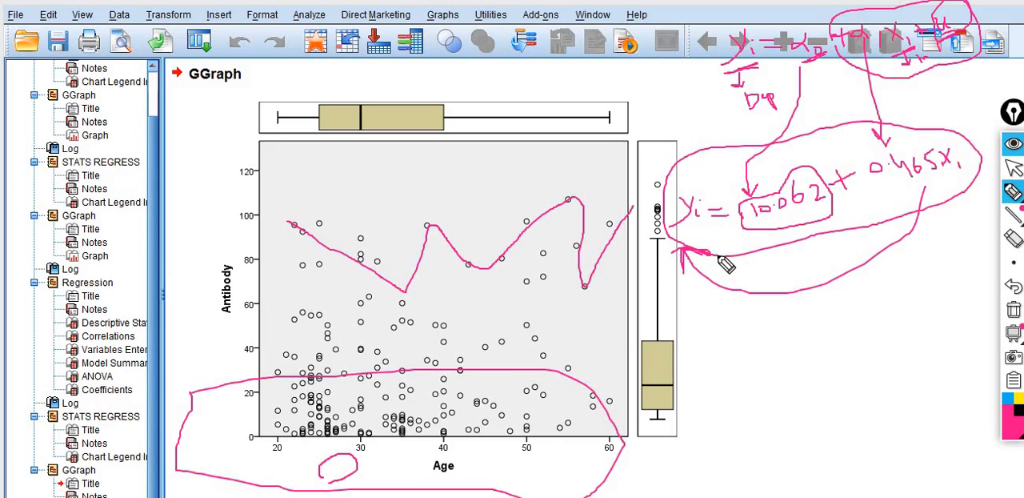
left_click(1012, 166)
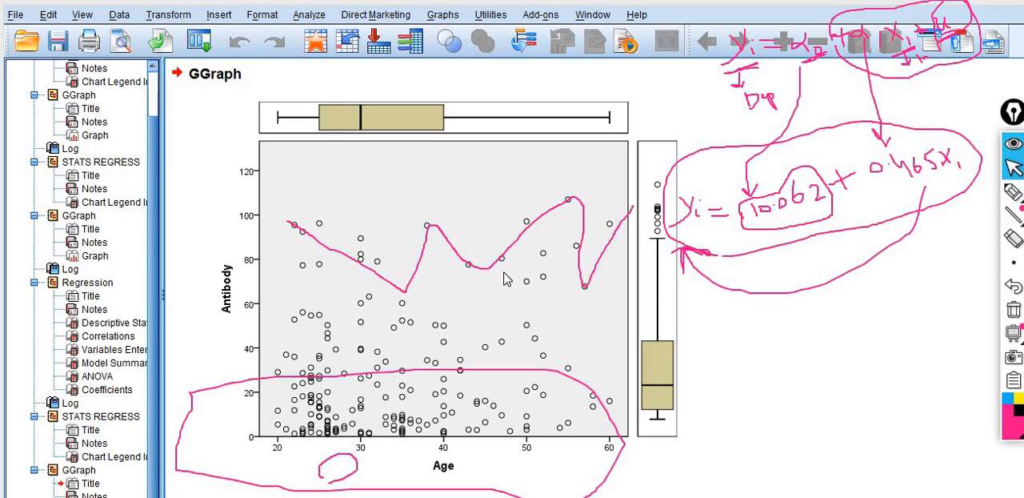